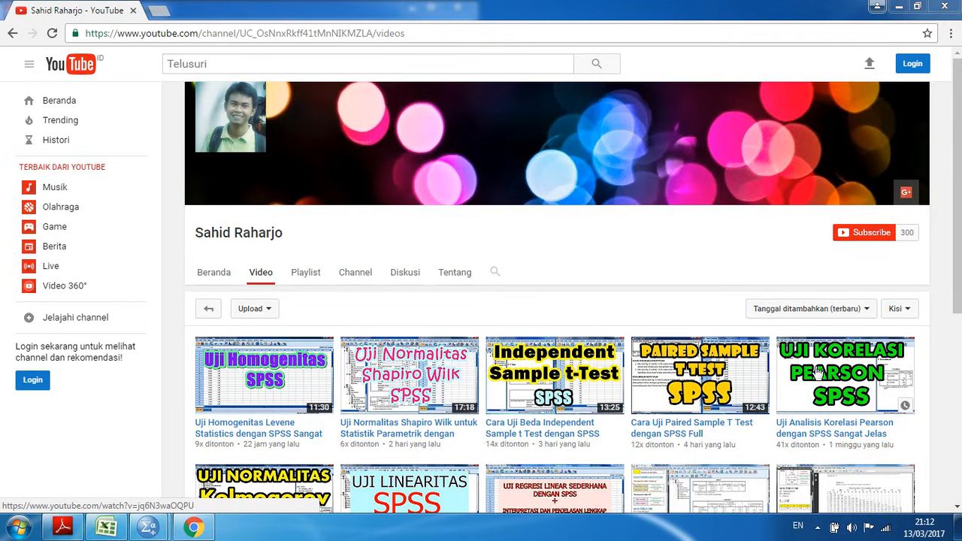
Bring up the txt Korelasi Ganda PDF and the Data Korelasi Berganda Excel workbook, and look through all data rows on Sheet1
left_click(75, 528)
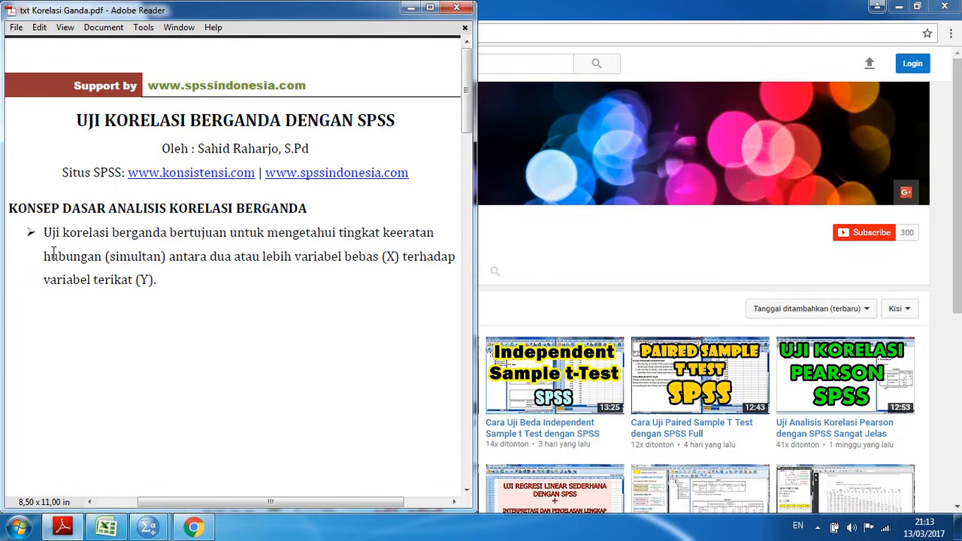
left_click(98, 534)
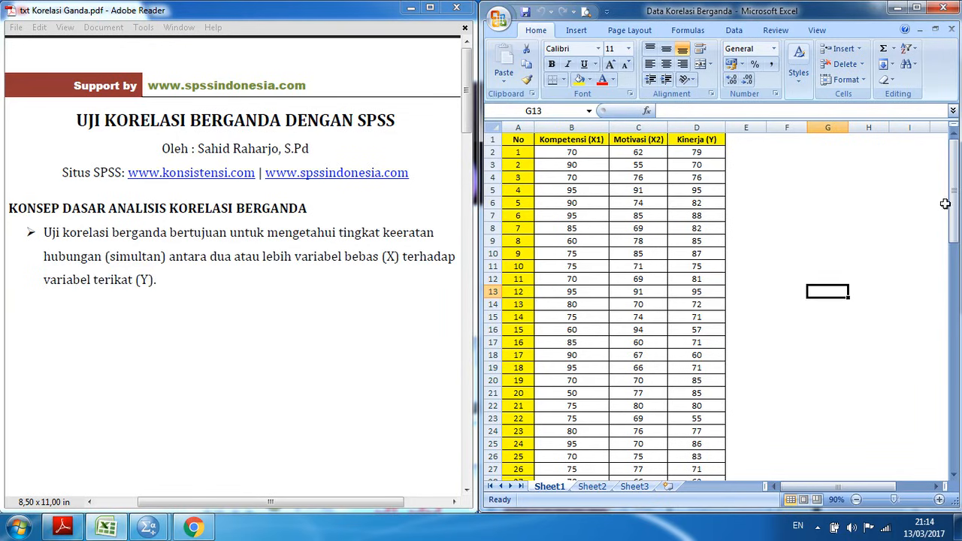
left_click_drag(953, 200, 956, 451)
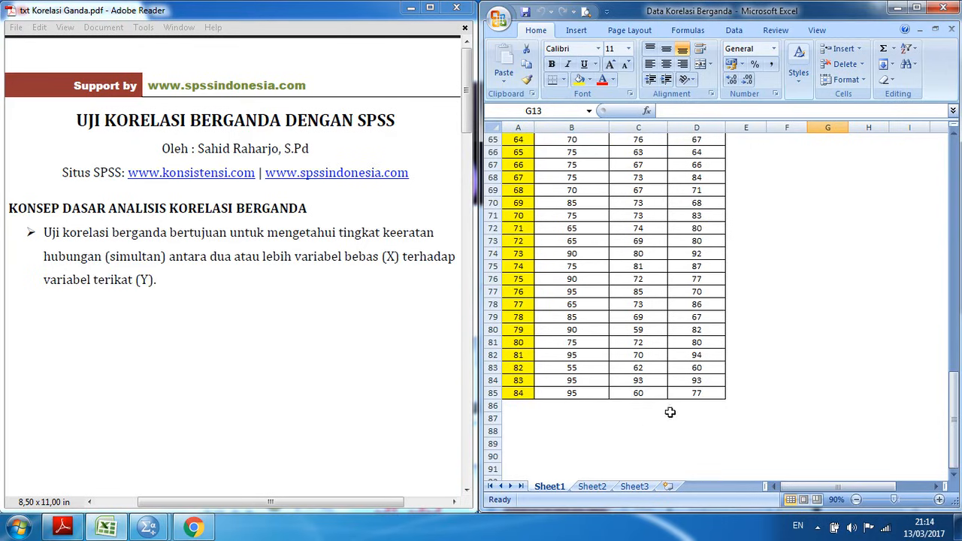
left_click_drag(956, 402, 956, 162)
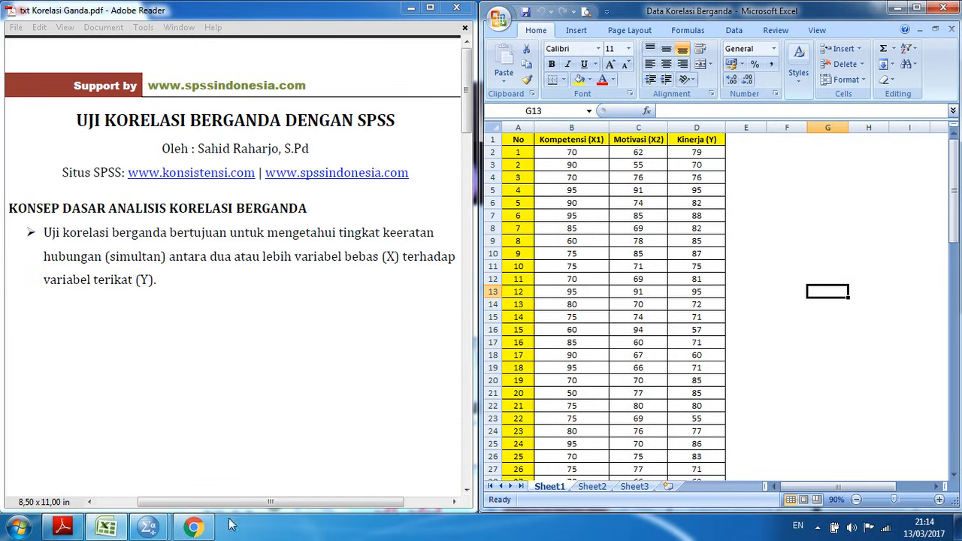
Switch to the SPSS Data Editor and define three variables named X1, X2 and Y
left_click(148, 527)
left_click(108, 456)
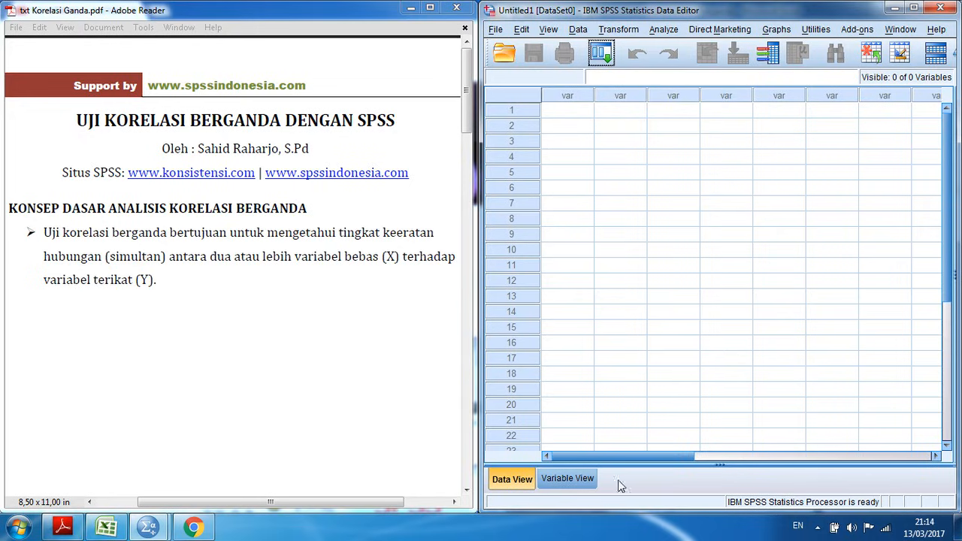
left_click(569, 479)
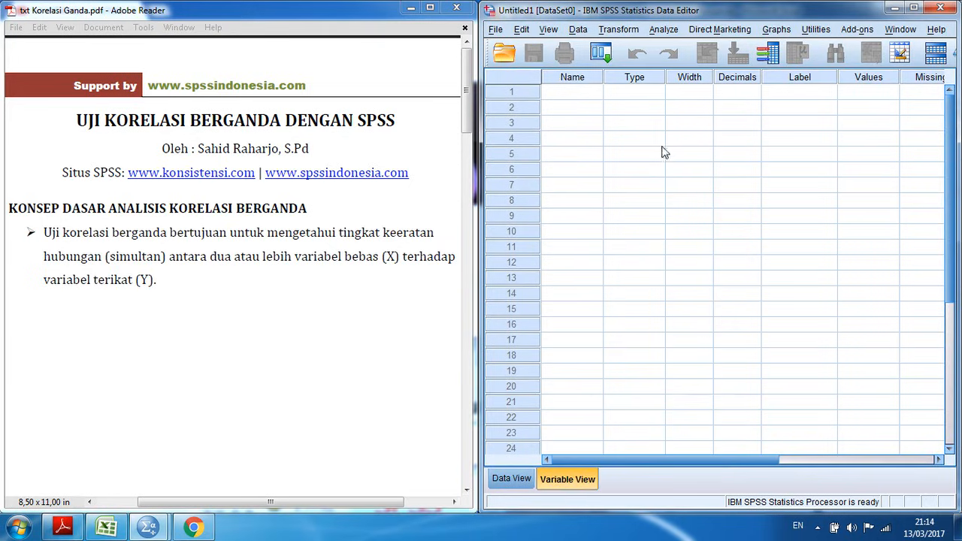
left_click(583, 93)
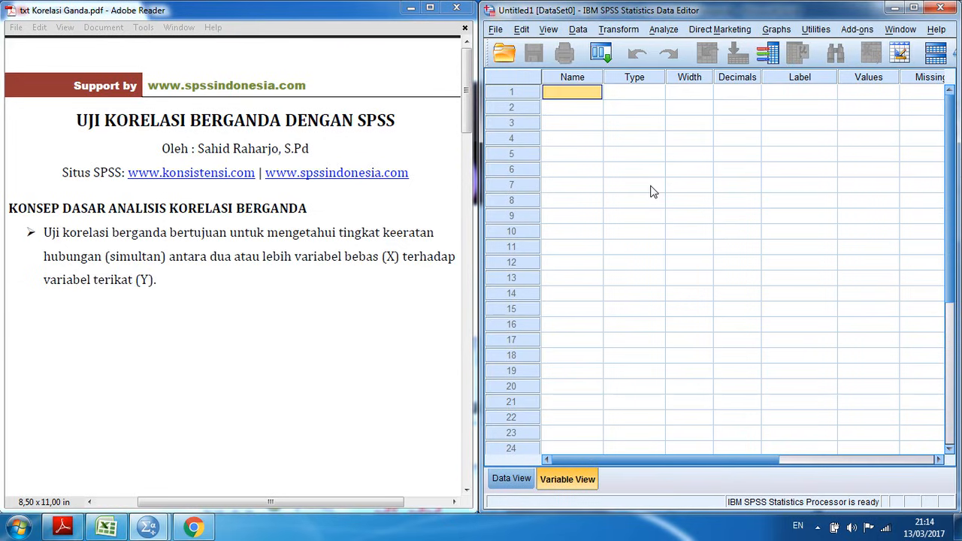
type("X1")
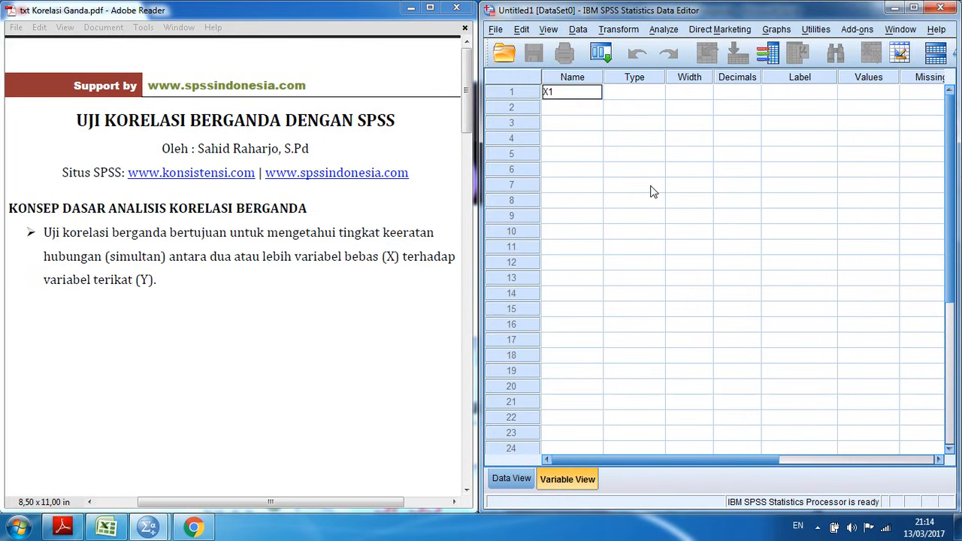
key("Return")
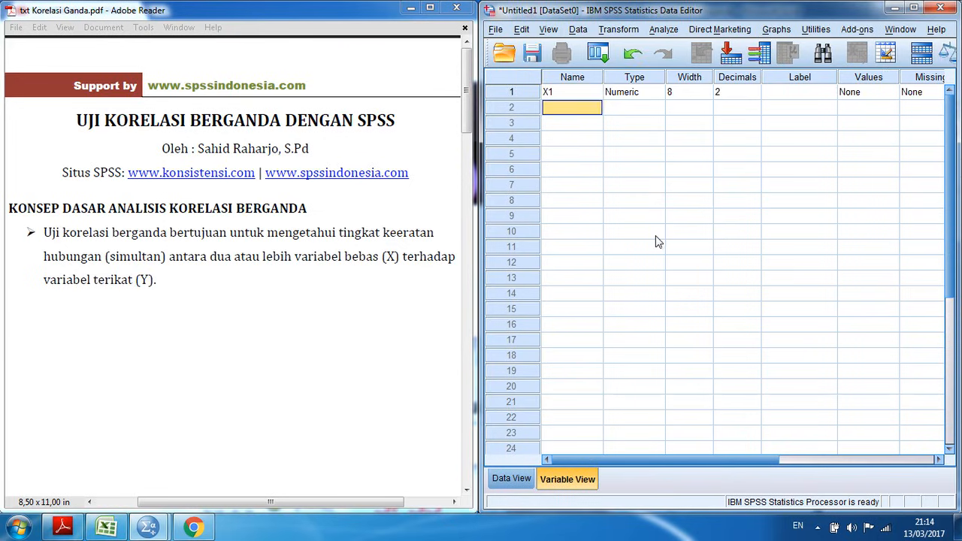
type("X2")
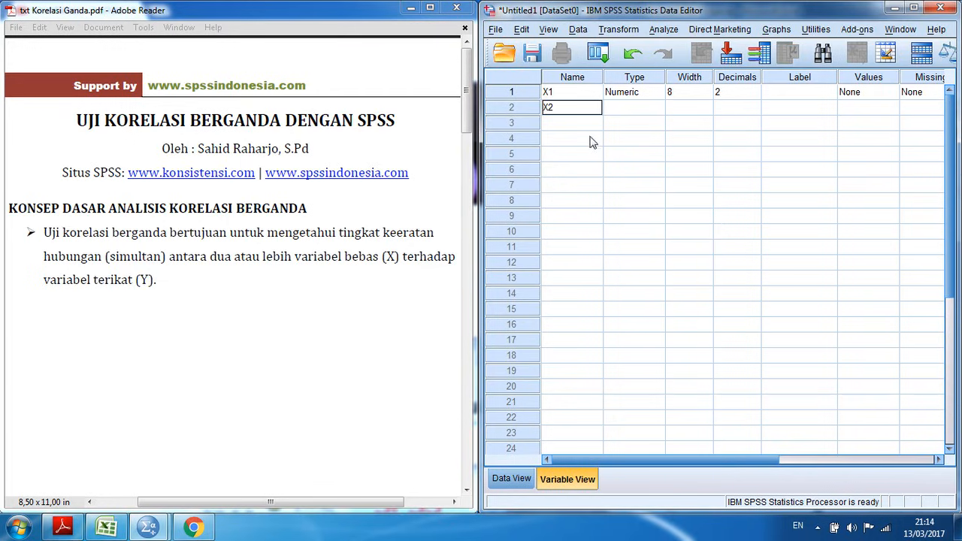
key("Return")
type("Y")
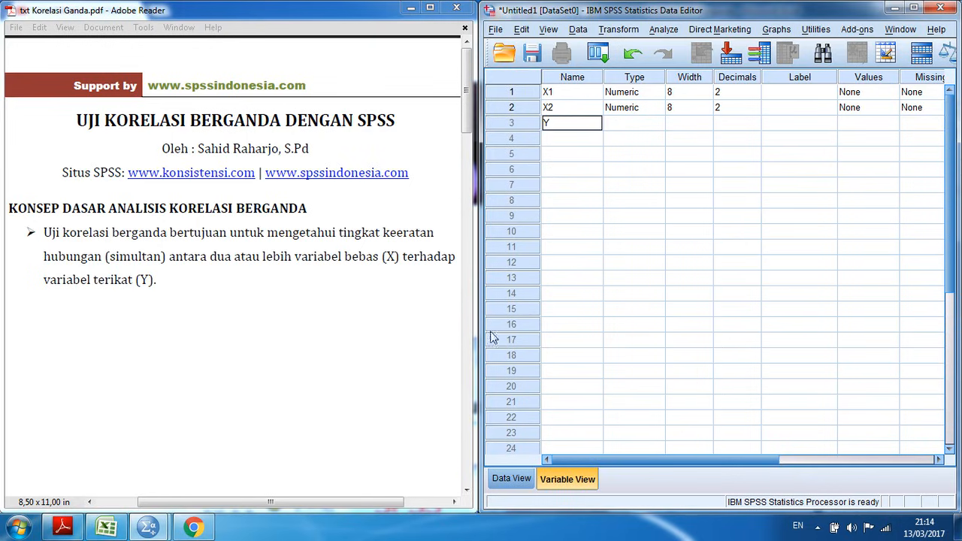
Check the column headings in Excel and label the SPSS variables X1 as Kompetensi, X2 as Motivasi and Y as Kinerja
left_click(106, 526)
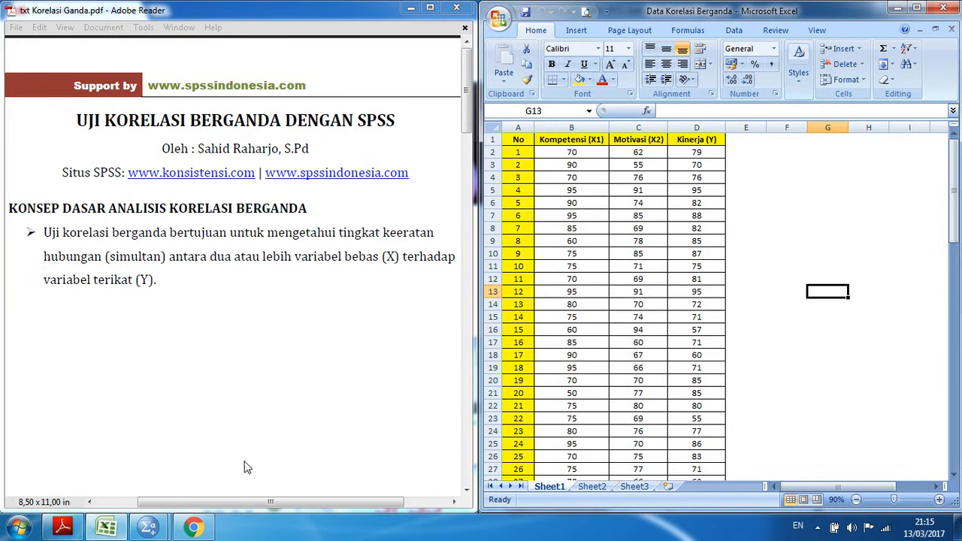
mouse_move(148, 525)
left_click(116, 467)
left_click(805, 96)
key("F2")
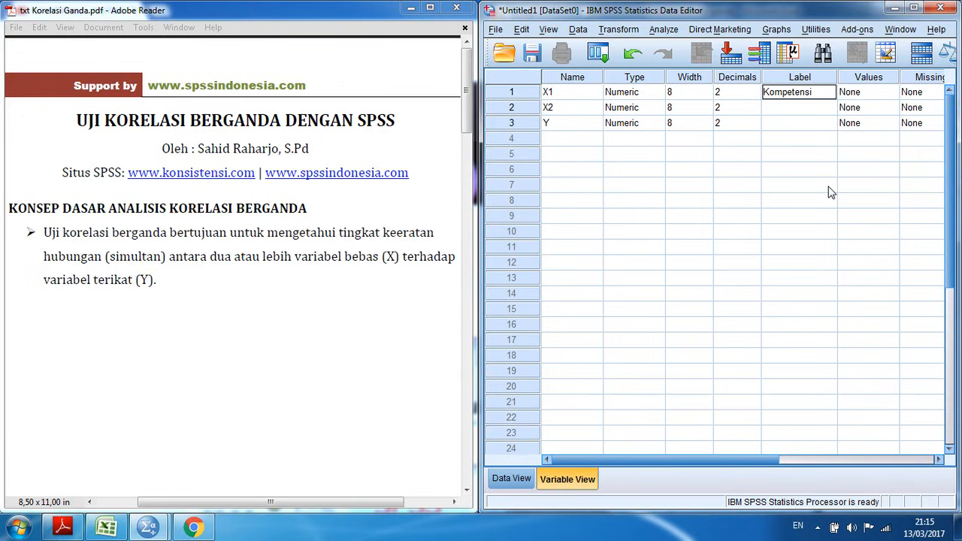
left_click(821, 118)
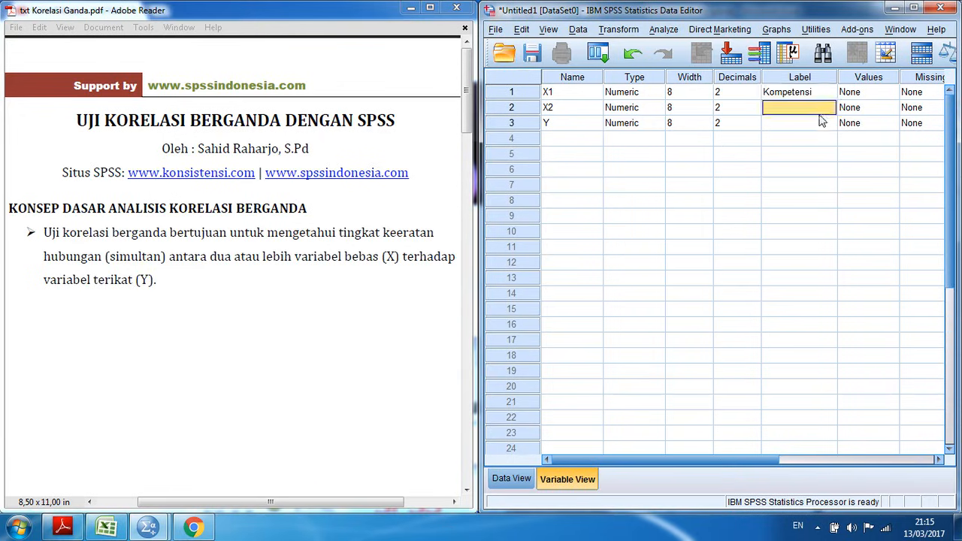
type("Motivasi")
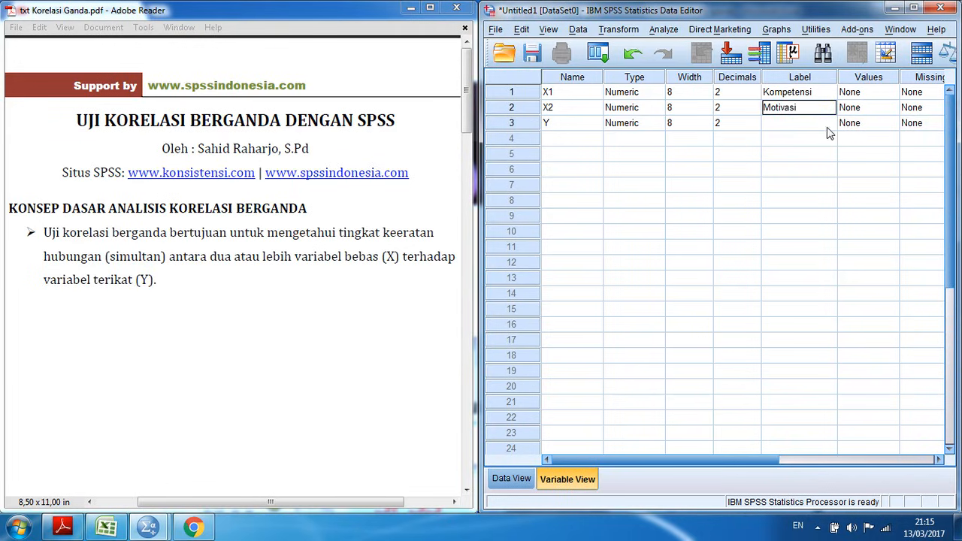
key("Return")
type("Kinerja")
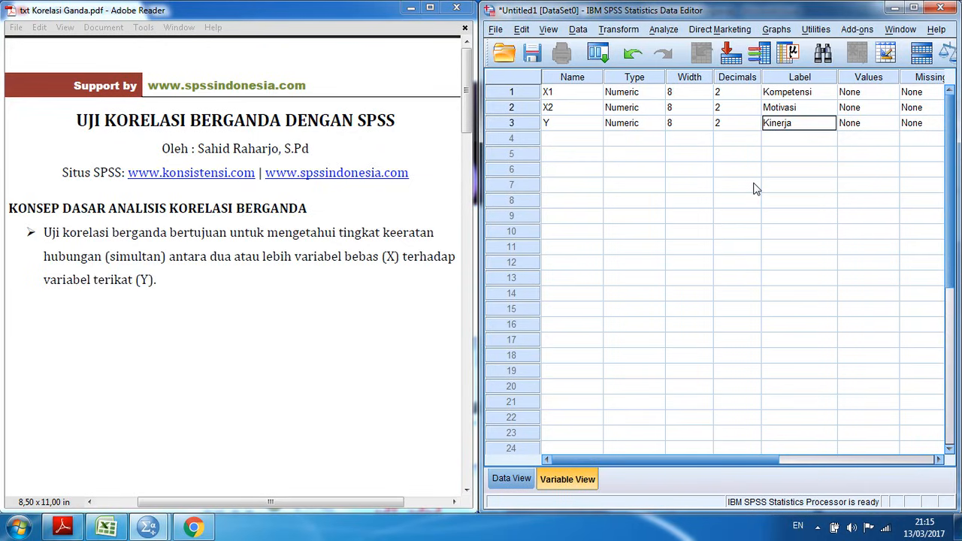
Show the SPSS data grid, switch to Excel and copy the Kompetensi, Motivasi and Kinerja scores in cells B2:D85
left_click(506, 481)
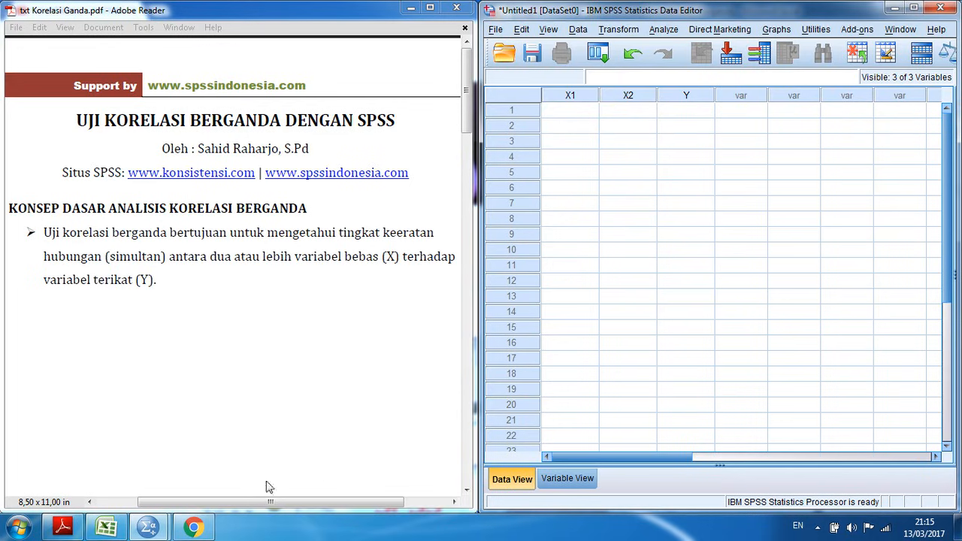
left_click(109, 529)
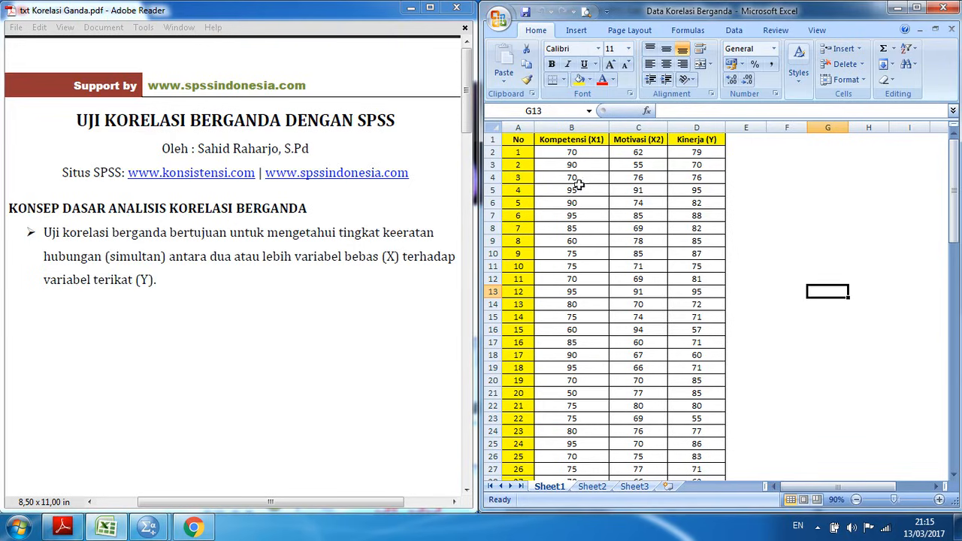
left_click_drag(570, 151, 698, 456)
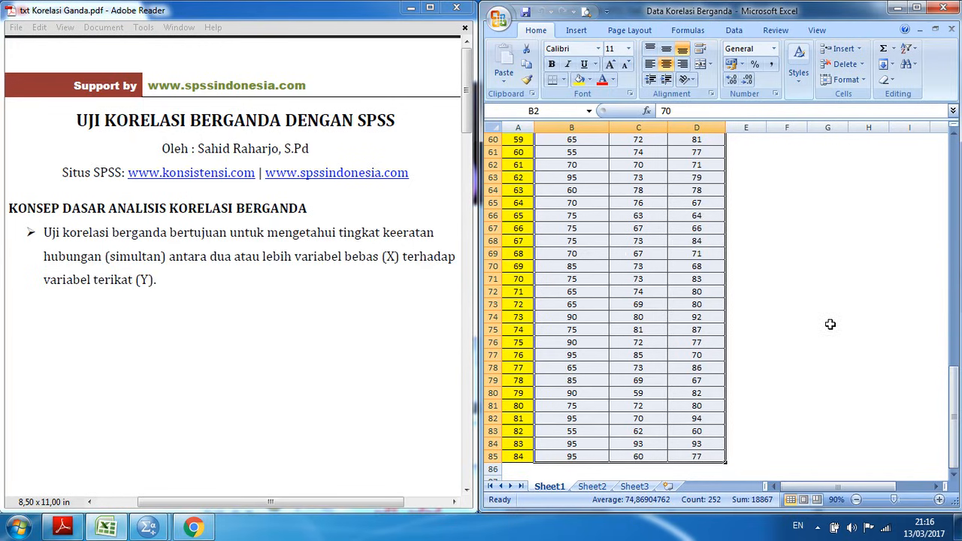
right_click(589, 213)
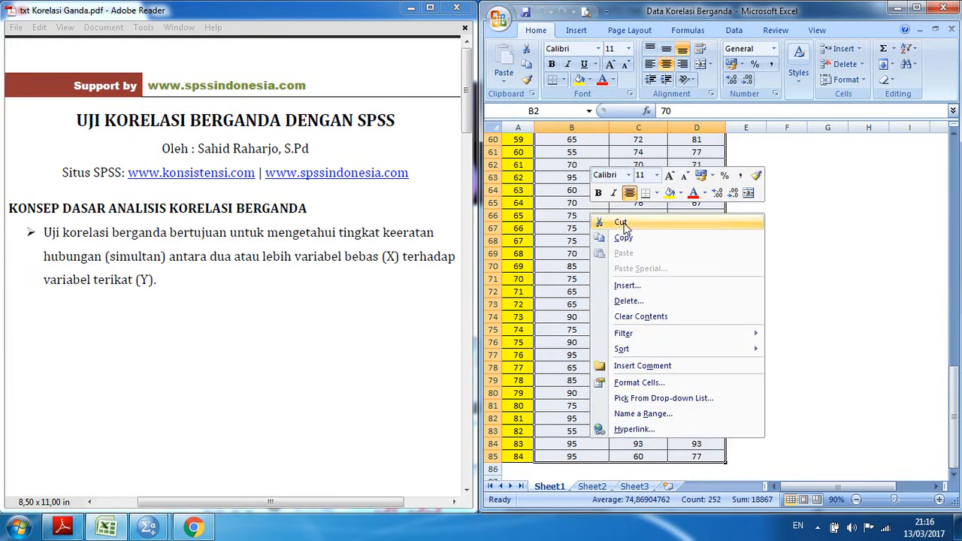
left_click(627, 238)
scroll(628, 235, "up", 20)
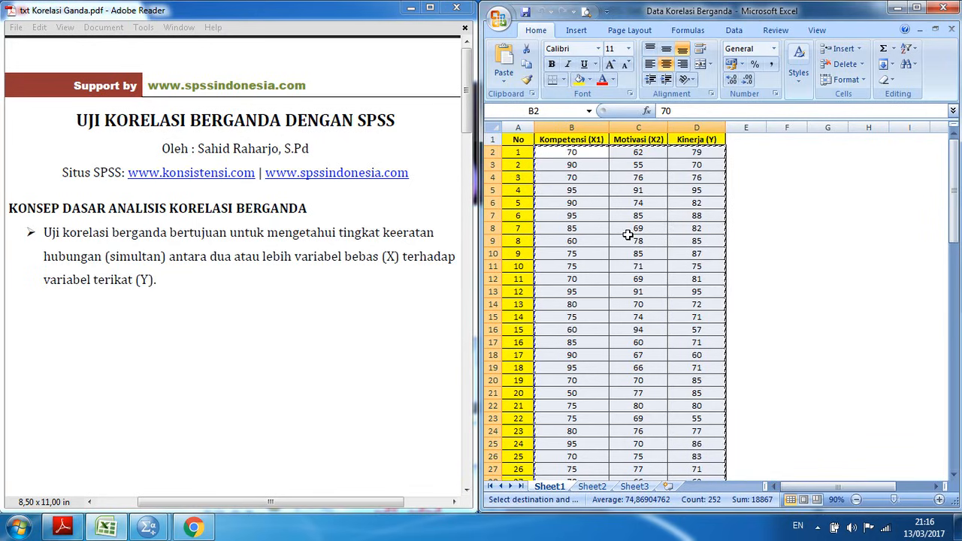
Paste the copied scores into the SPSS data grid starting at row 1 of X1, and check the data down to the last row
mouse_move(150, 532)
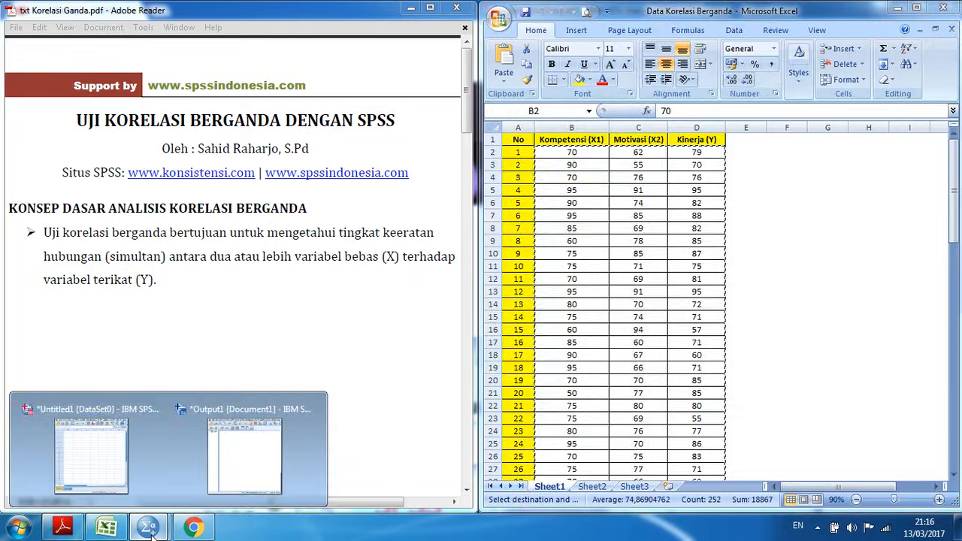
left_click(93, 440)
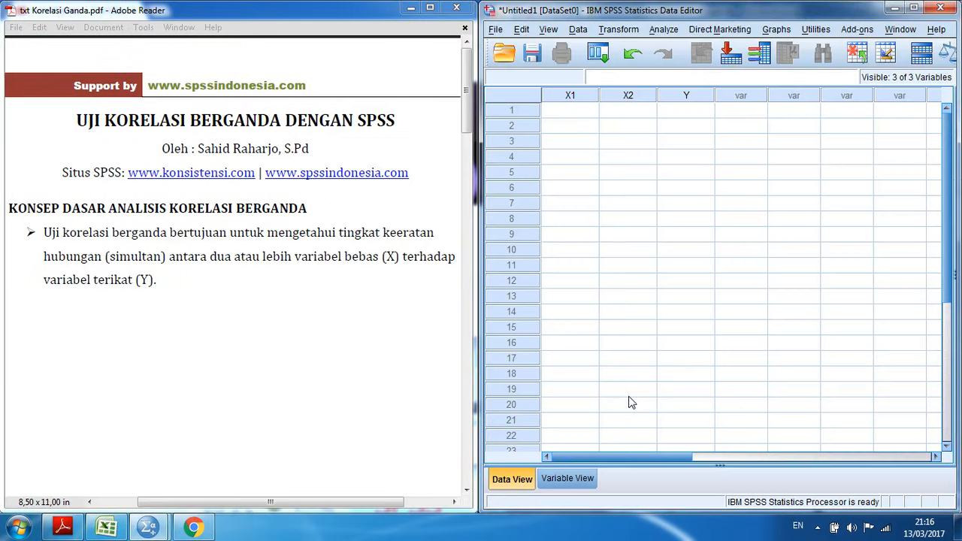
right_click(570, 113)
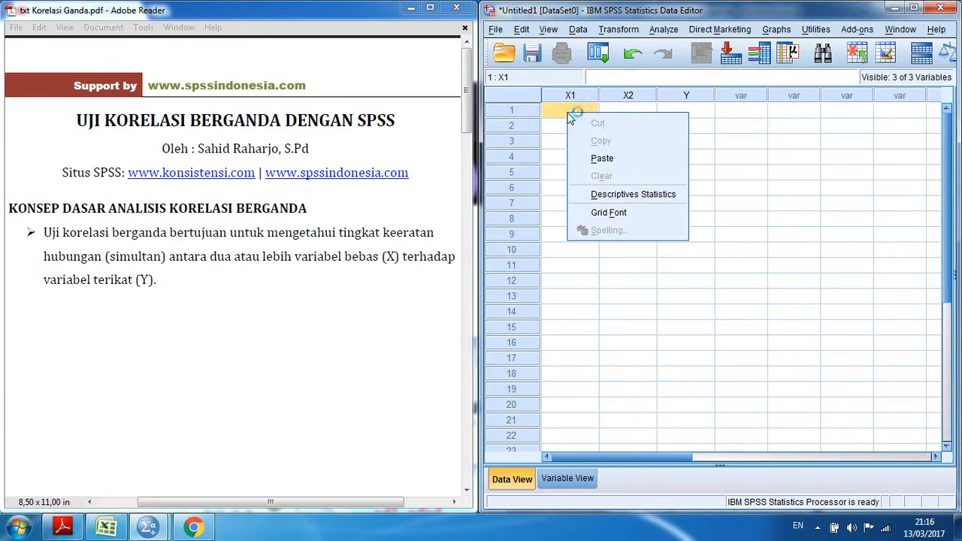
left_click(631, 158)
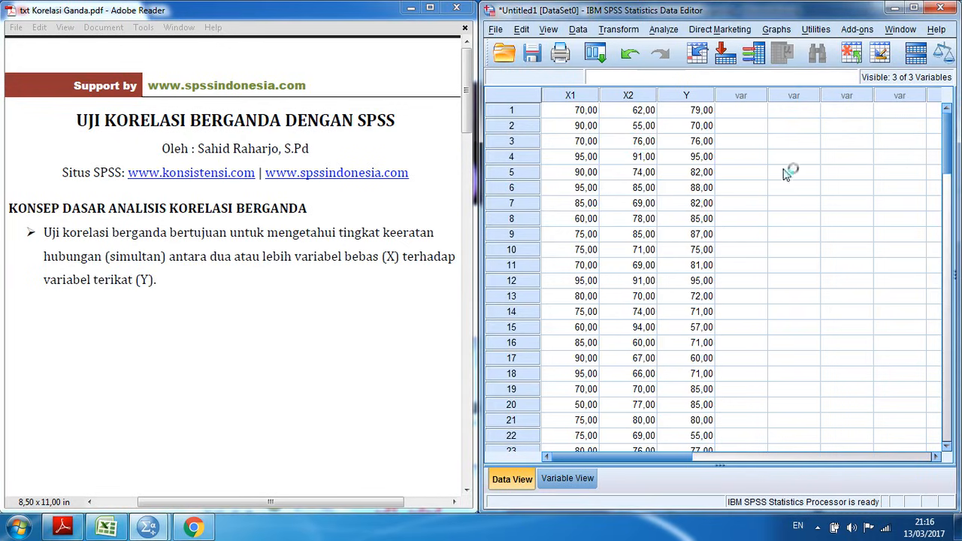
left_click_drag(947, 154, 951, 347)
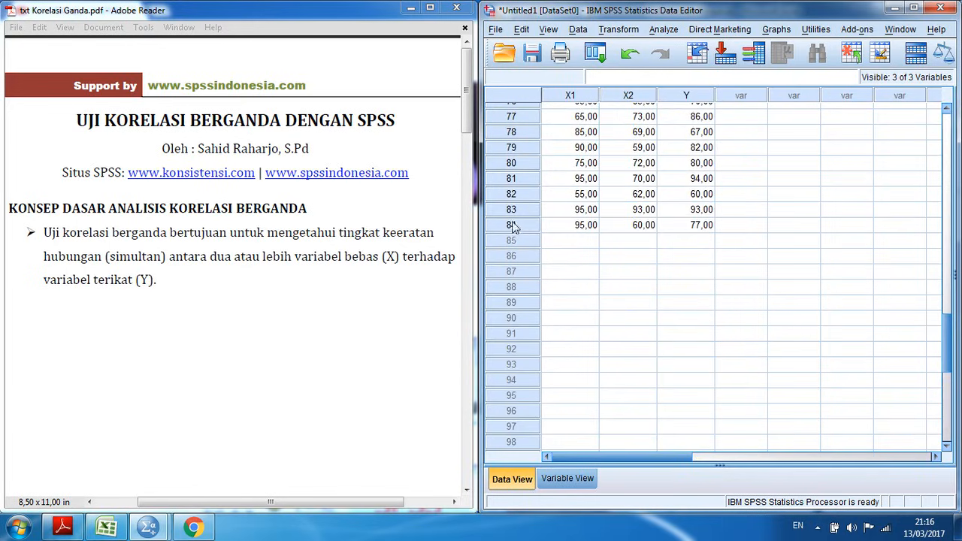
left_click_drag(952, 343, 944, 123)
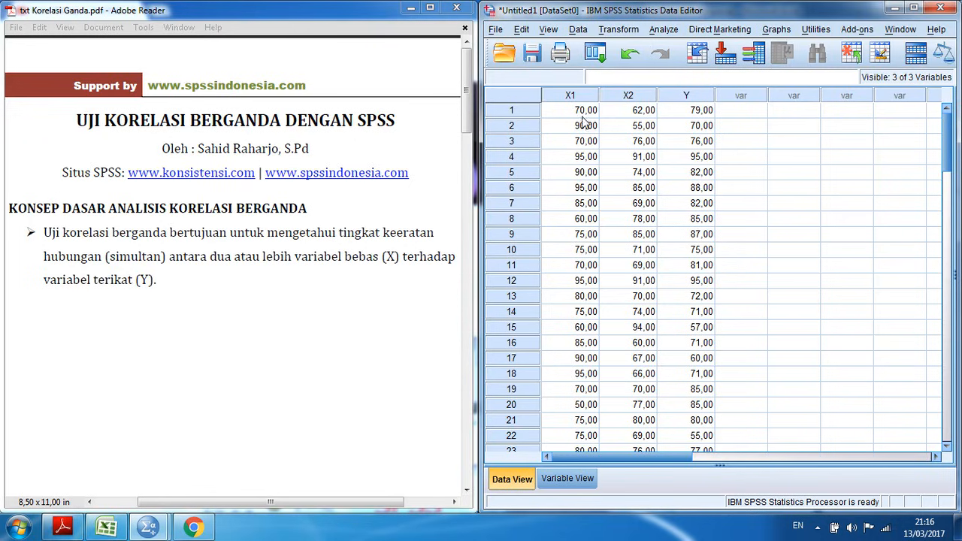
Set up a Linear Regression with Kompetensi [X1] and Motivasi [X2] as independent variables and Kinerja [Y] as the dependent variable
left_click(666, 30)
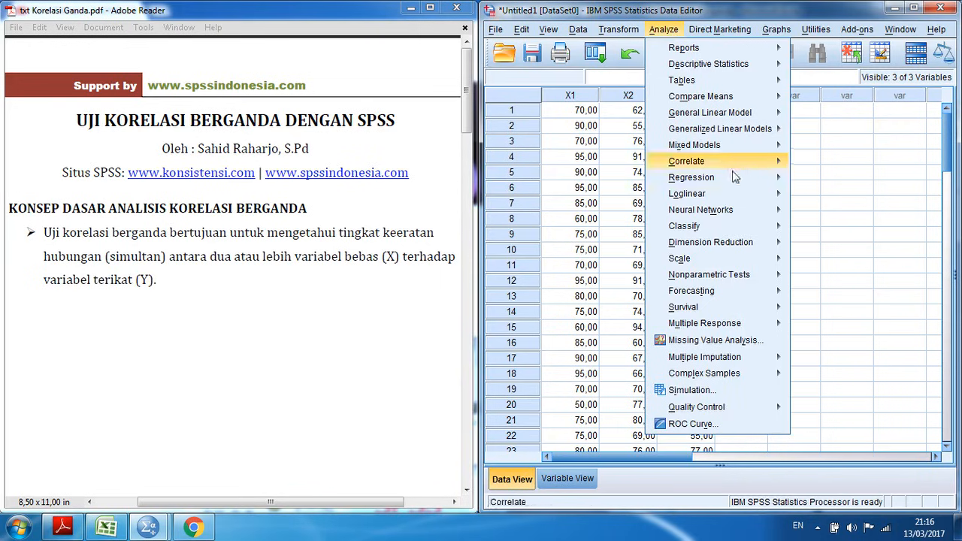
mouse_move(741, 182)
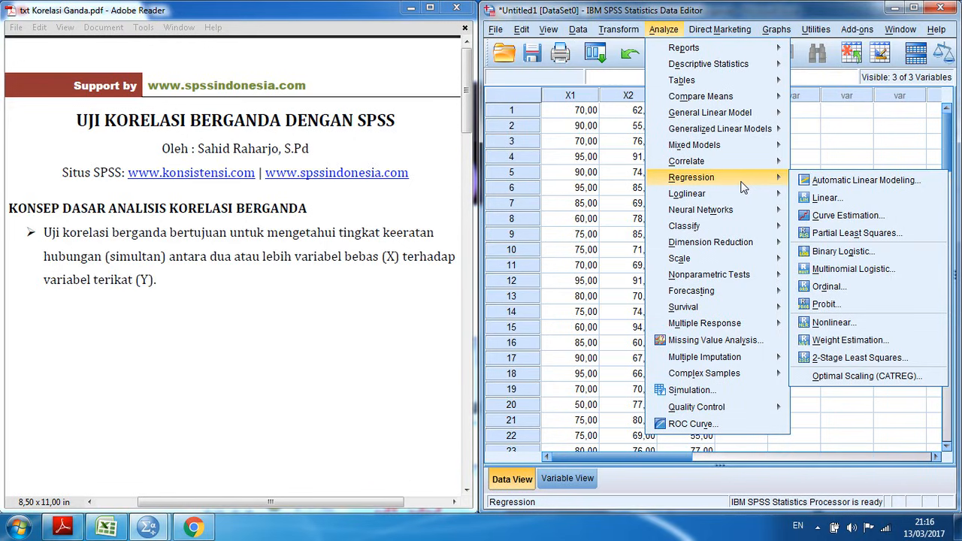
left_click(851, 199)
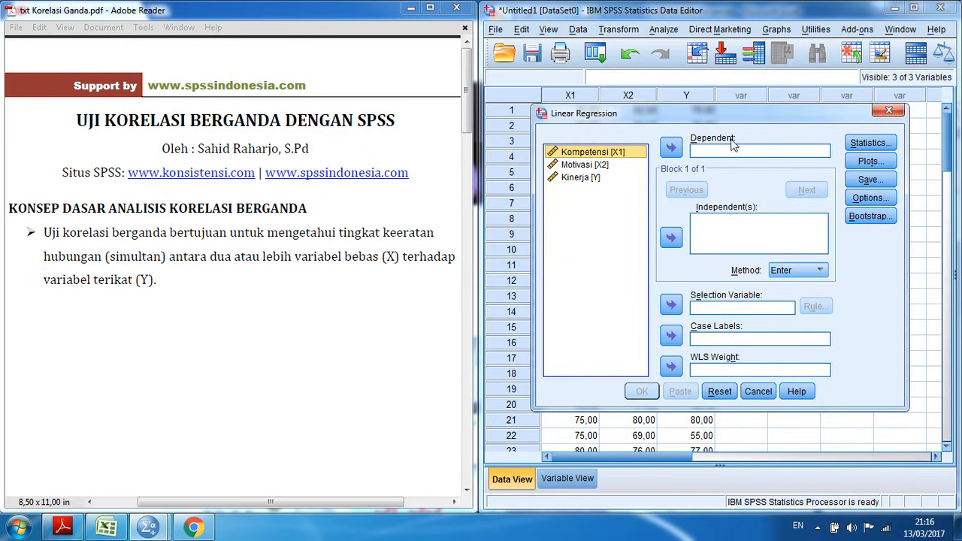
left_click_drag(732, 115, 729, 106)
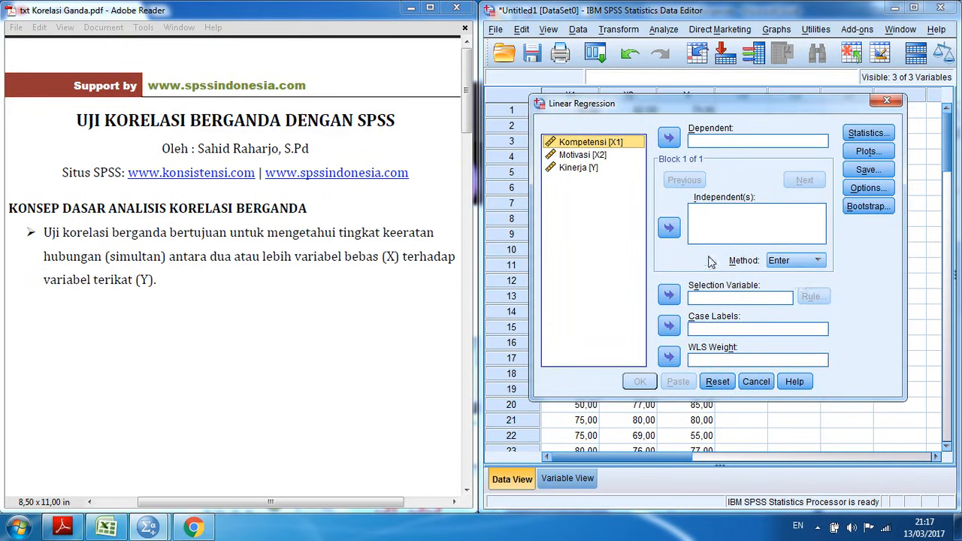
left_click(669, 227)
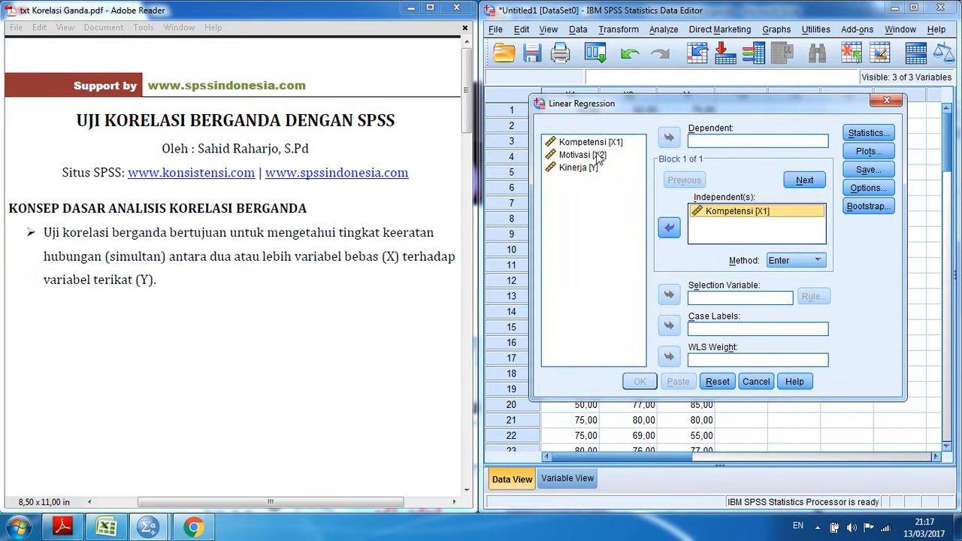
left_click(594, 155)
left_click(669, 227)
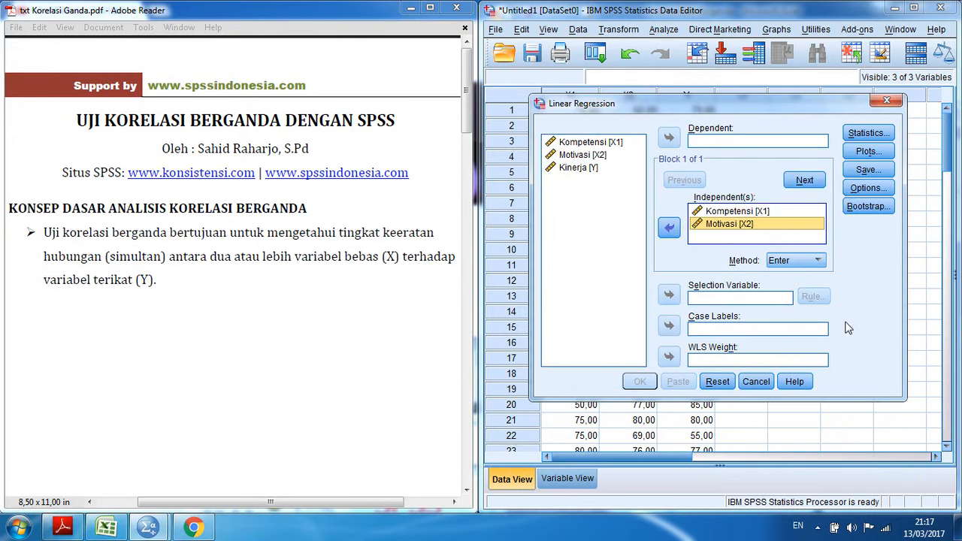
left_click(586, 167)
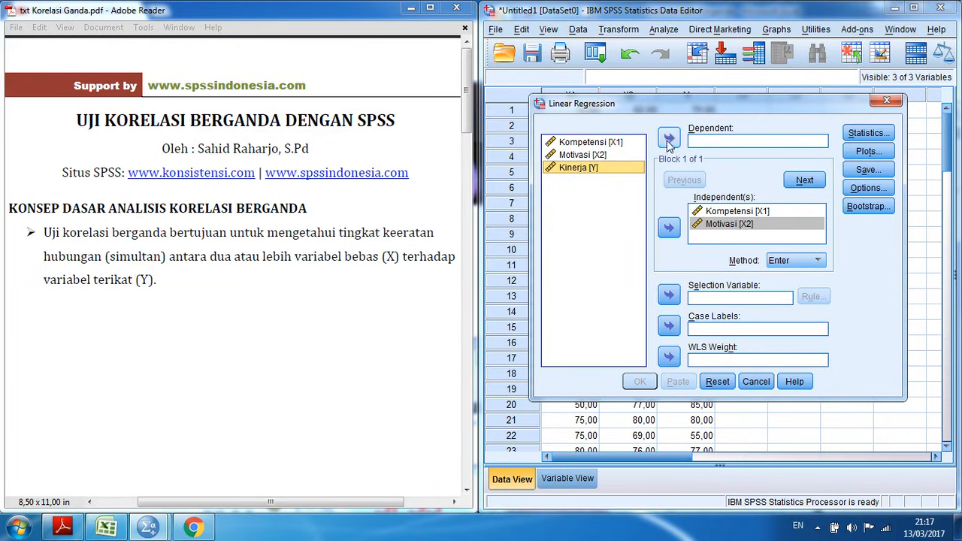
left_click(667, 145)
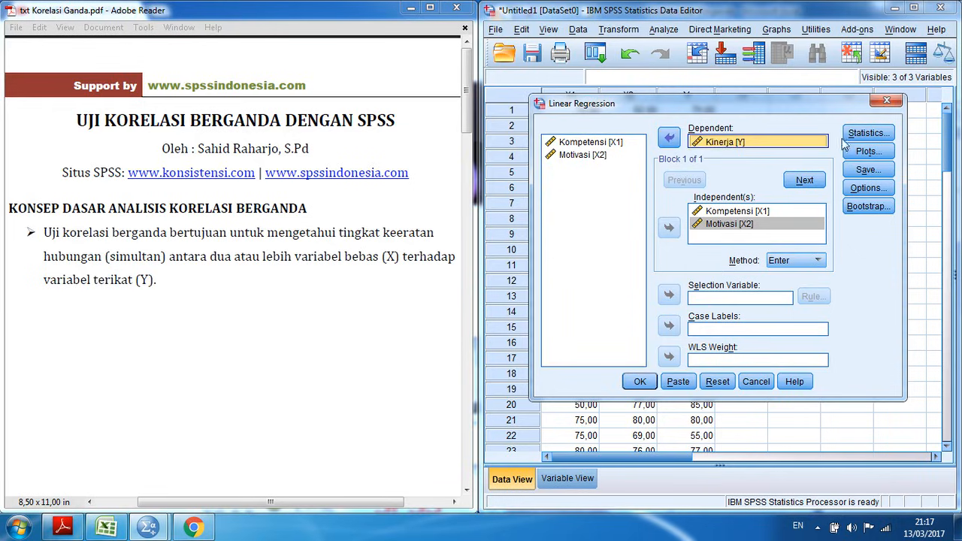
Add the R squared change statistic to the Linear Regression and run the analysis
left_click(868, 134)
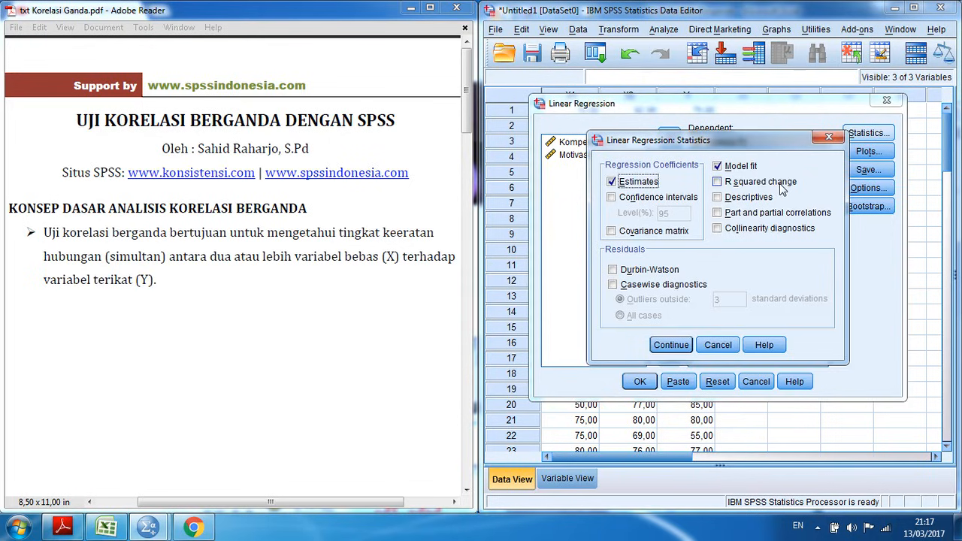
left_click(721, 183)
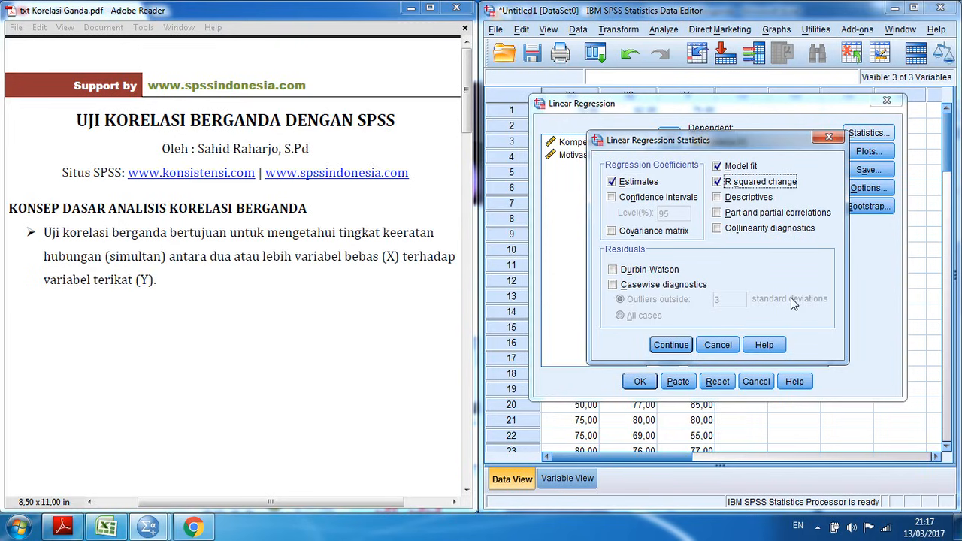
left_click(671, 345)
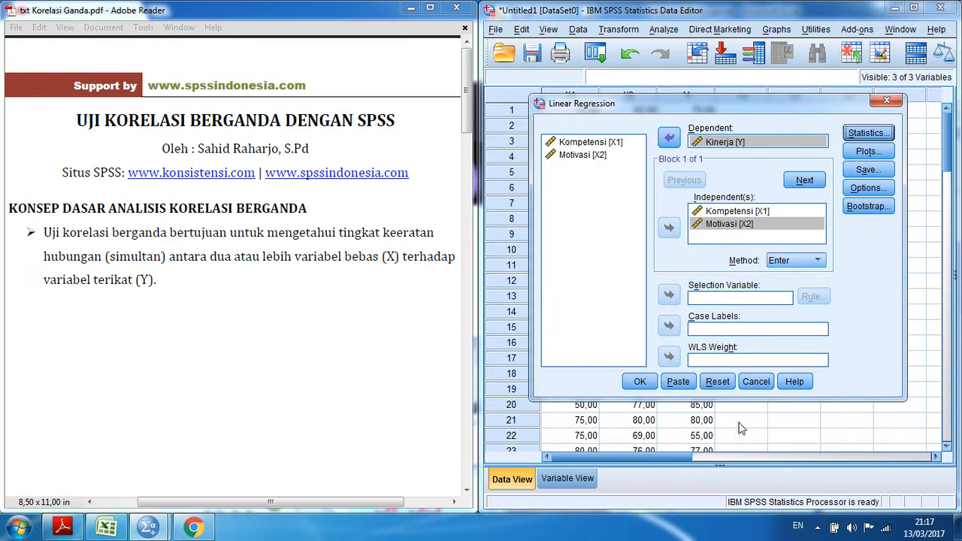
left_click(639, 382)
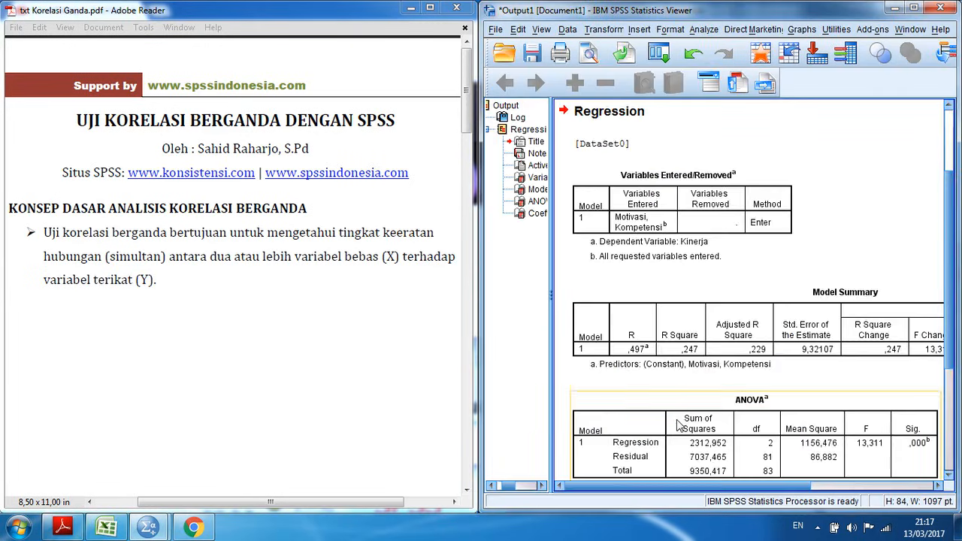
Examine the Model Summary through Sig. F Change and compare it with the DASAR PENGAMBILAN KEPUTUSAN criteria in the PDF, marking the < sign
scroll(827, 263, "down", 2)
scroll(751, 241, "up", 2)
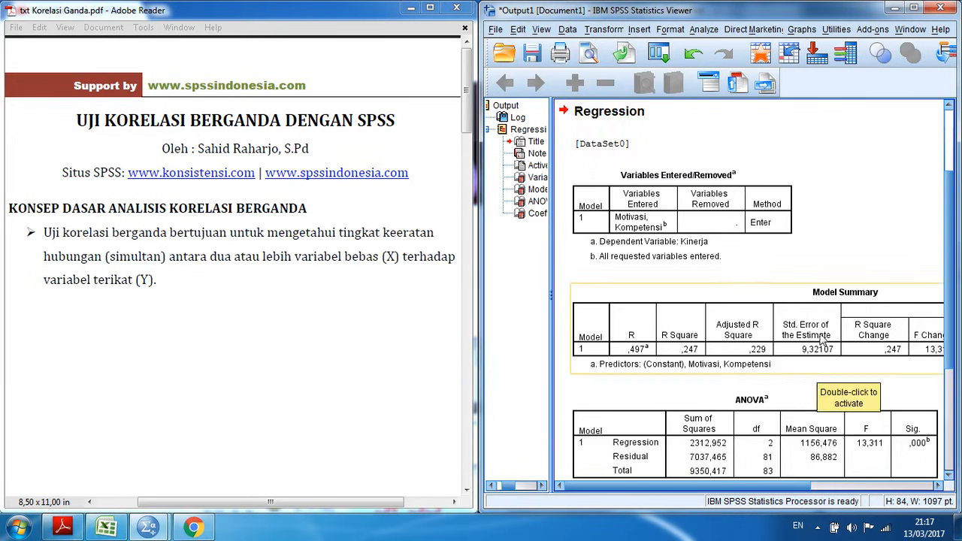
scroll(796, 376, "down", 1)
scroll(799, 295, "up", 1)
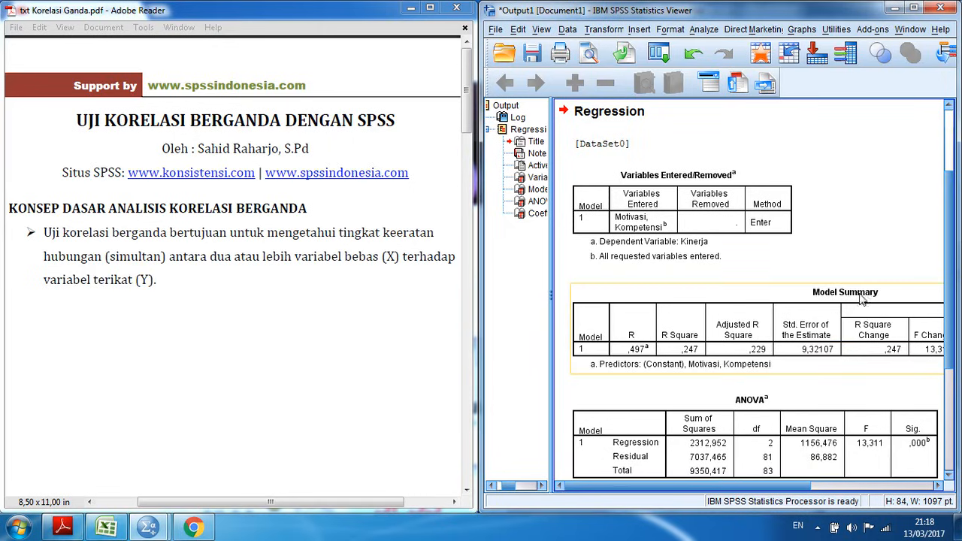
left_click_drag(791, 486, 922, 487)
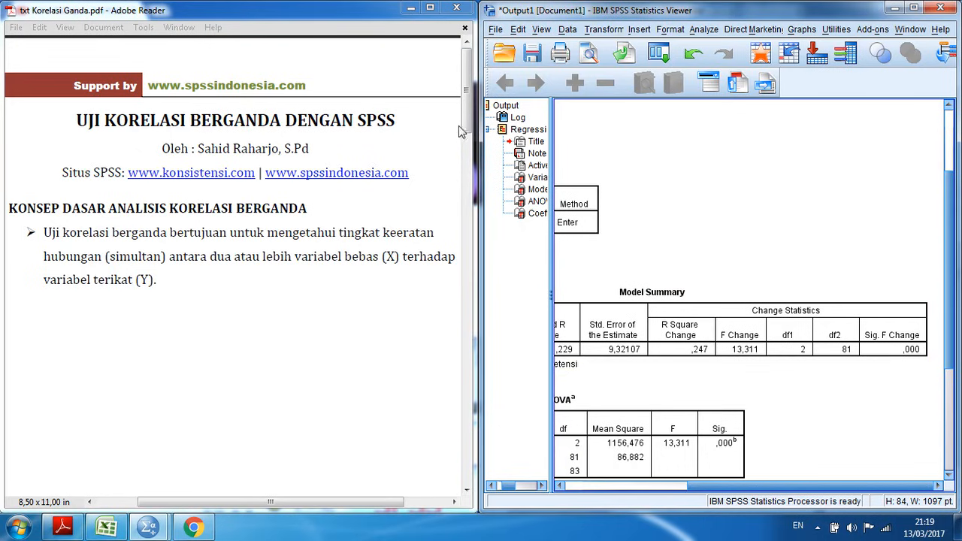
left_click_drag(466, 124, 466, 252)
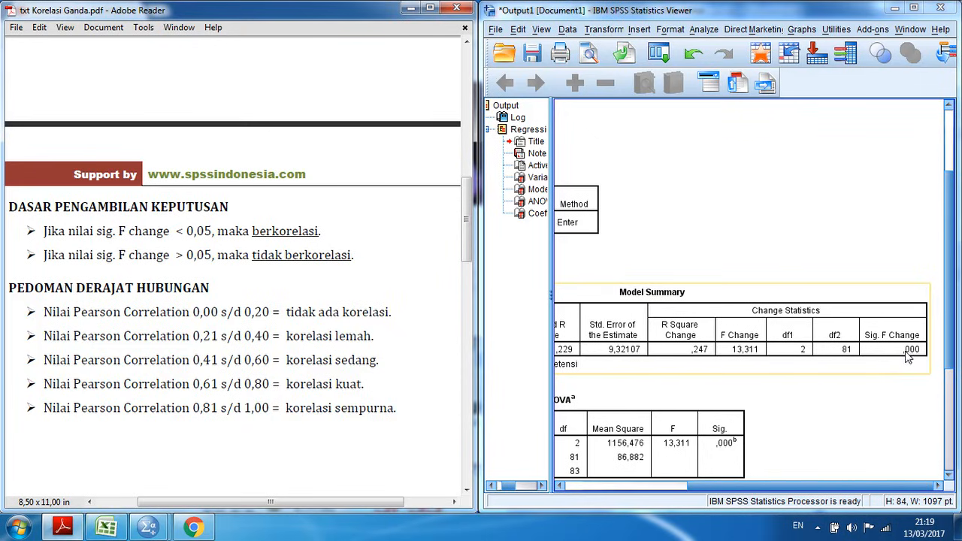
double_click(179, 231)
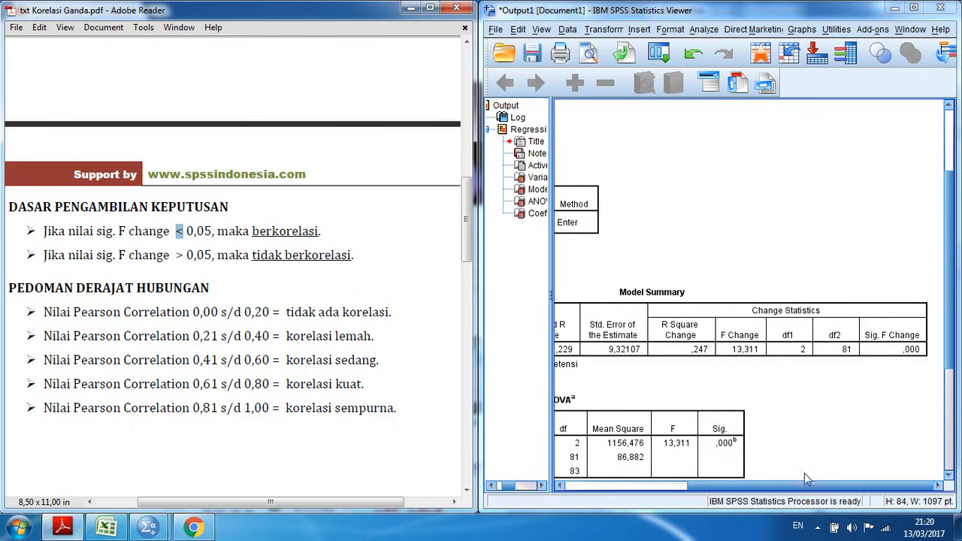
Compare the Model Summary R value with the PEDOMAN DERAJAT HUBUNGAN list in the PDF, highlighting the range 0,41 s/d 0,60
left_click_drag(803, 487, 676, 487)
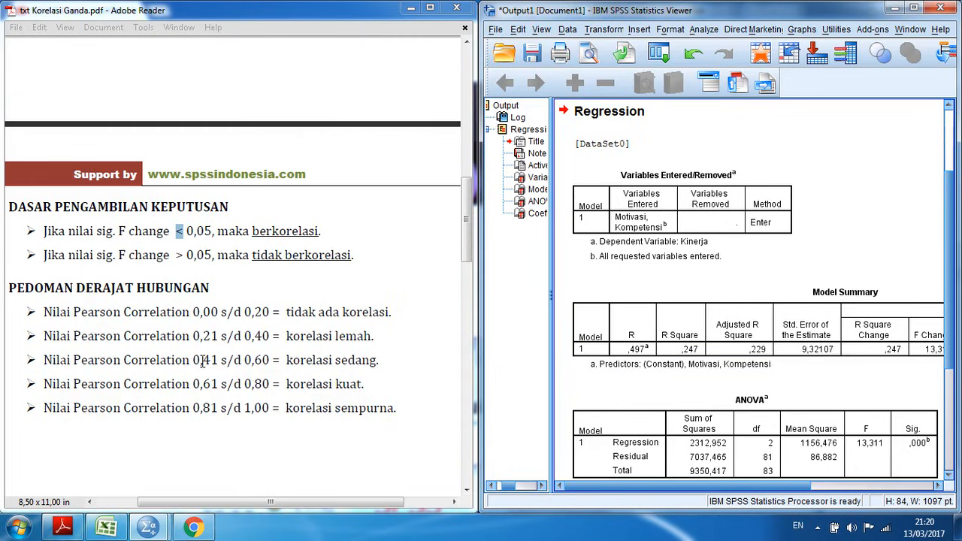
left_click_drag(194, 360, 256, 359)
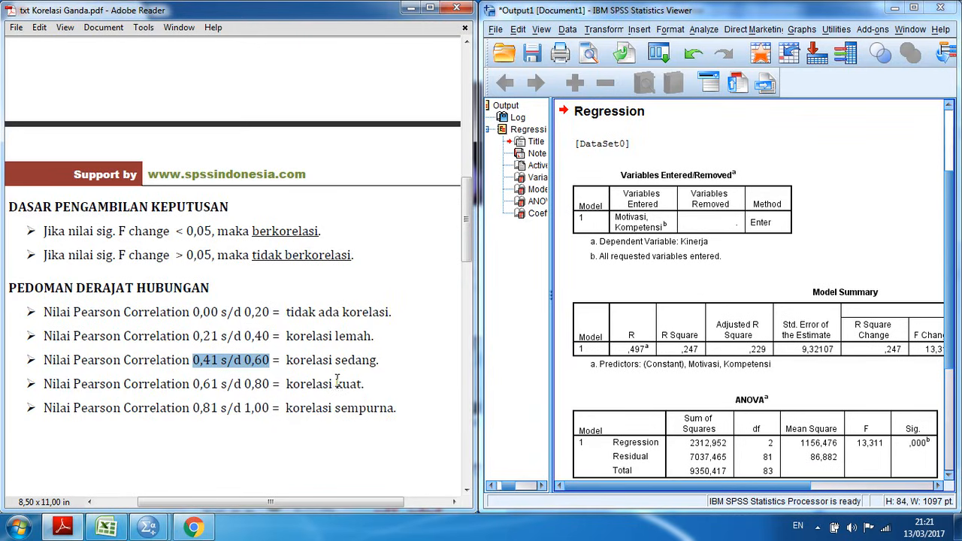
left_click(383, 360)
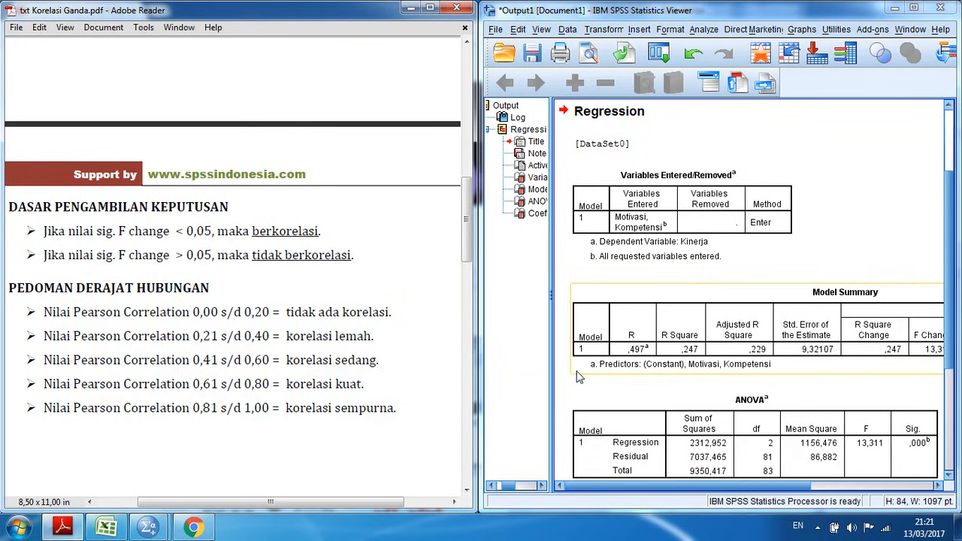
Review the Change Statistics columns of the Model Summary again and return to its R column
left_click(698, 483)
left_click(780, 489)
left_click(876, 338)
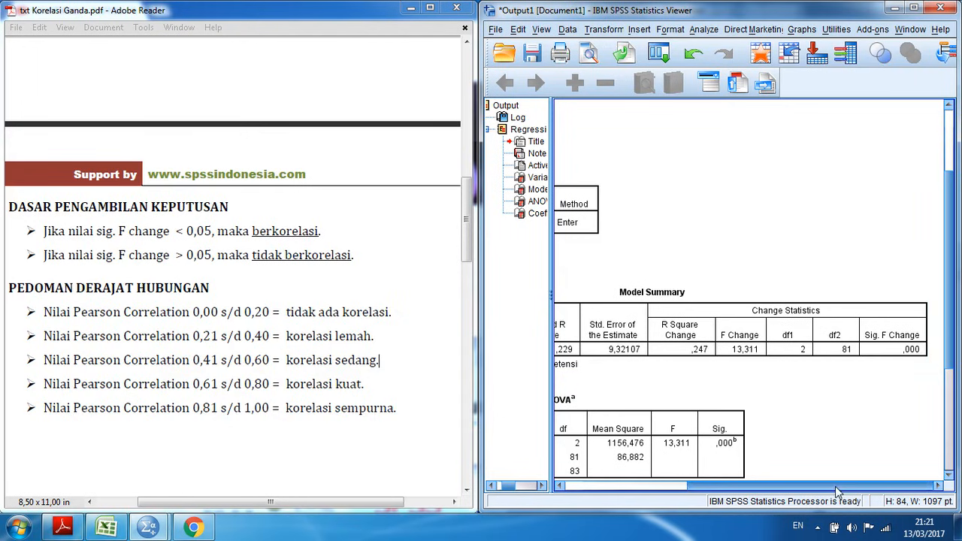
left_click_drag(836, 491, 715, 491)
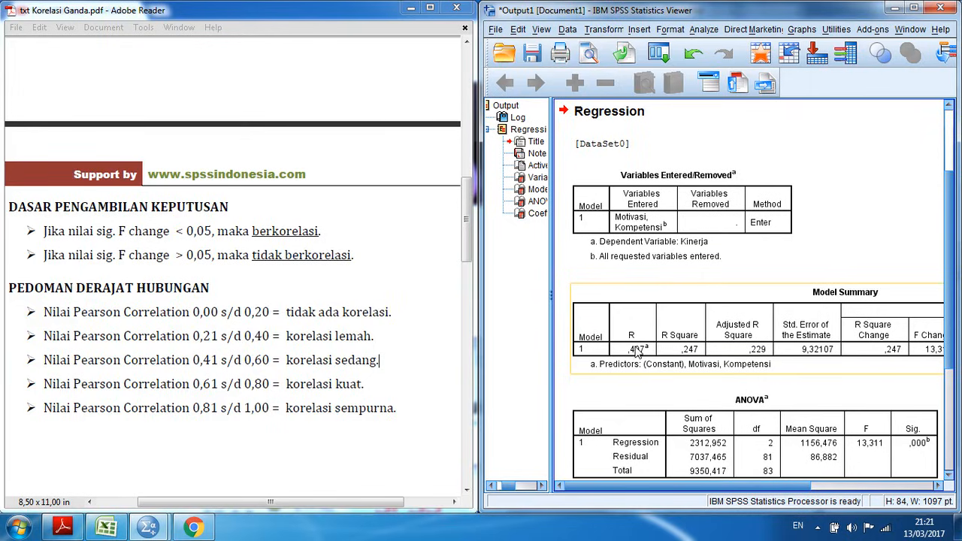
Read the PDF rules on comparing r hitung with r tabel at significance 0,05, check the R value, and return to the first page
left_click_drag(468, 254, 476, 390)
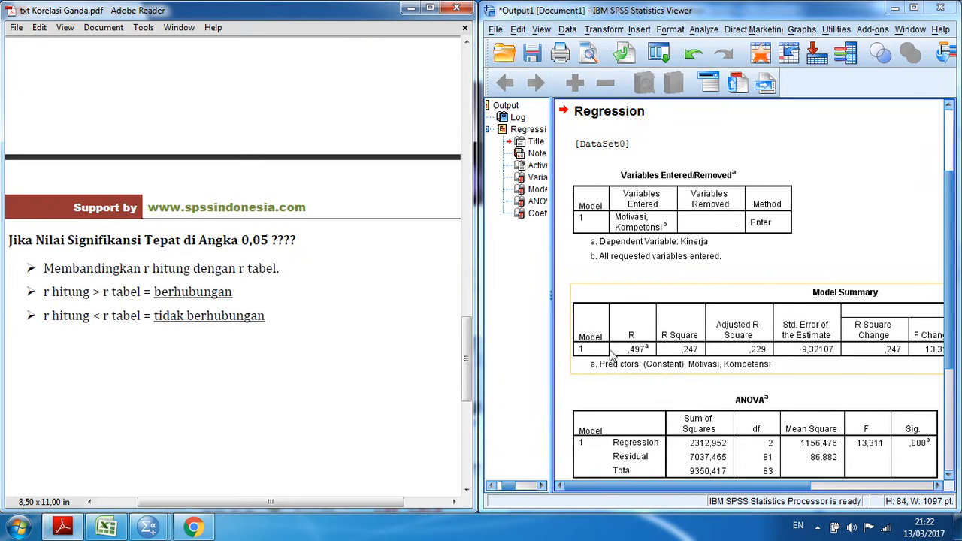
mouse_move(742, 486)
left_mouse_down()
mouse_move(795, 490)
mouse_move(727, 489)
left_mouse_up()
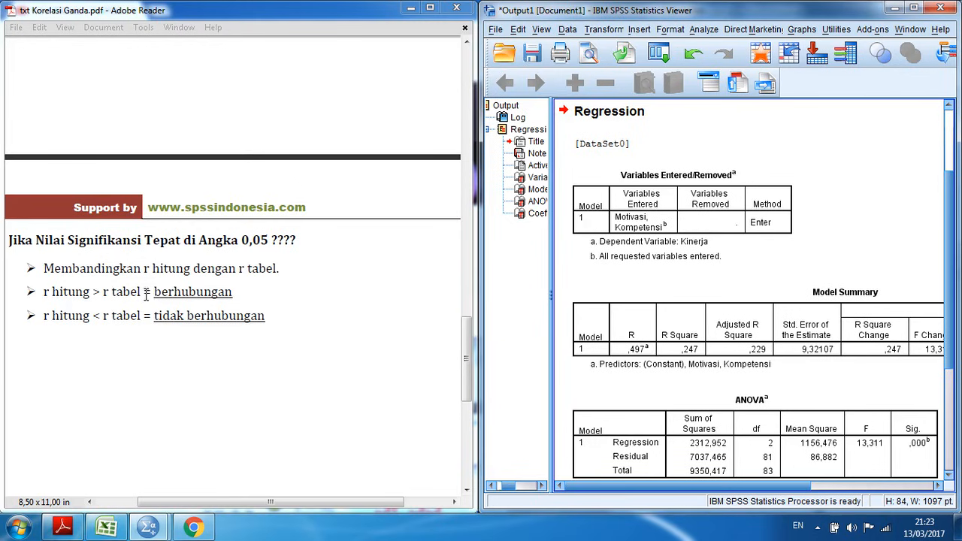
left_click_drag(463, 360, 466, 83)
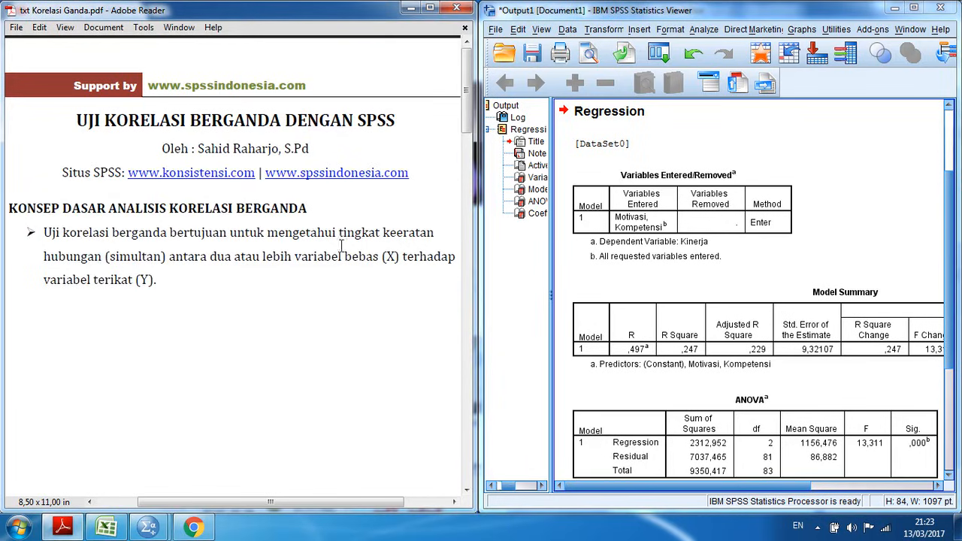
Switch to Chrome to view the YouTube channel's video list, and return to the PDF and the SPSS output
left_click(193, 527)
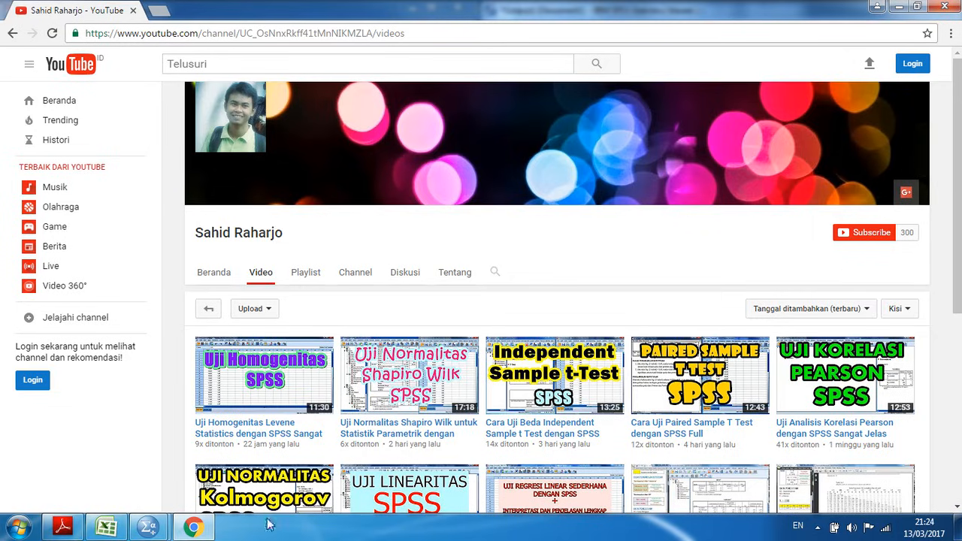
left_click(197, 529)
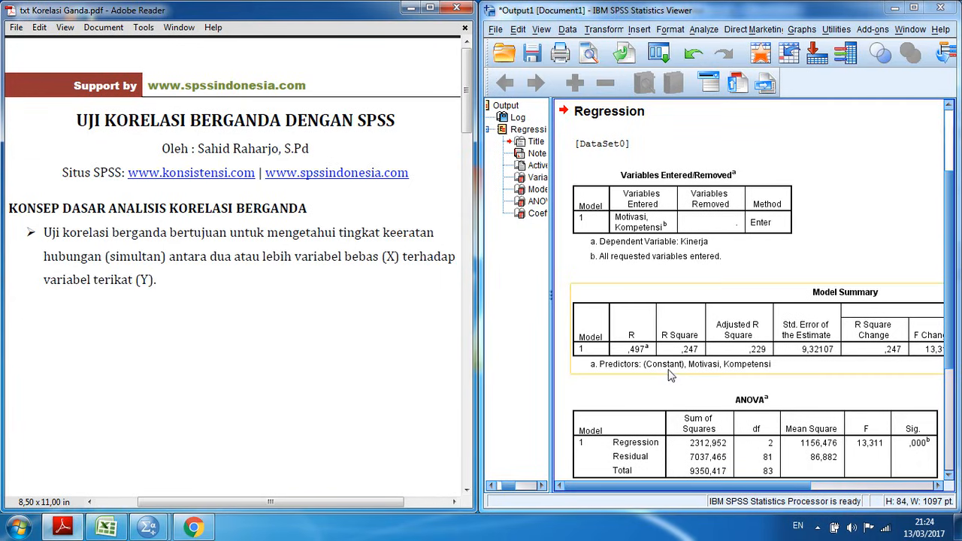